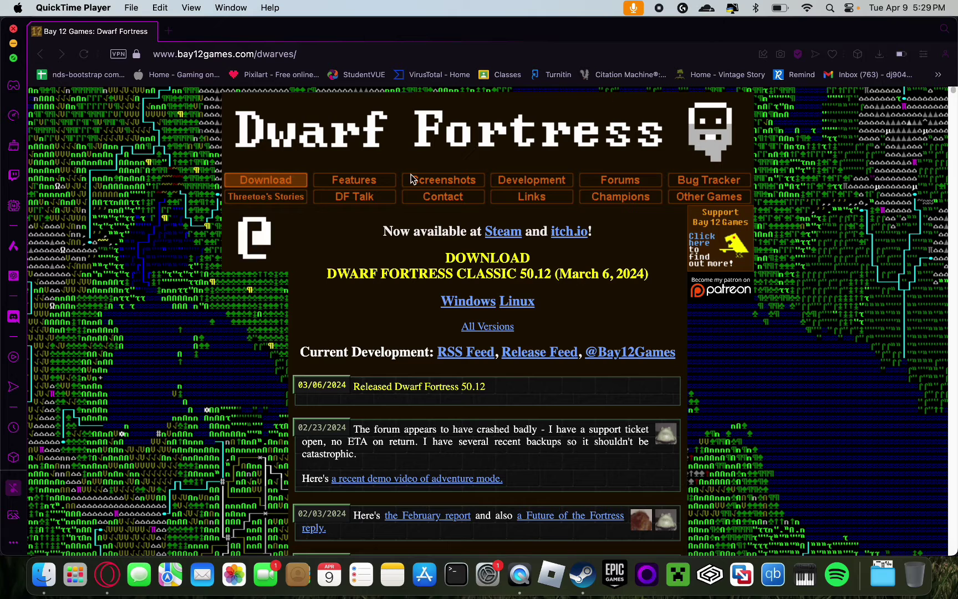
- Open the list of all older Dwarf Fortress releases and scroll to DF 0.47.05
click(490, 328)
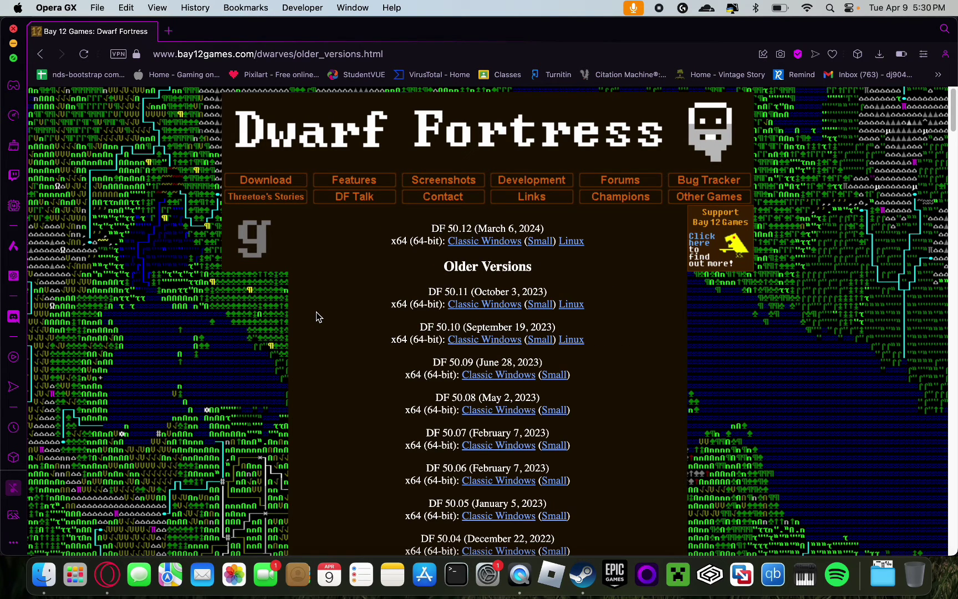
scroll(608, 315, down, 2)
scroll(610, 320, down, 2)
scroll(595, 314, down, 3)
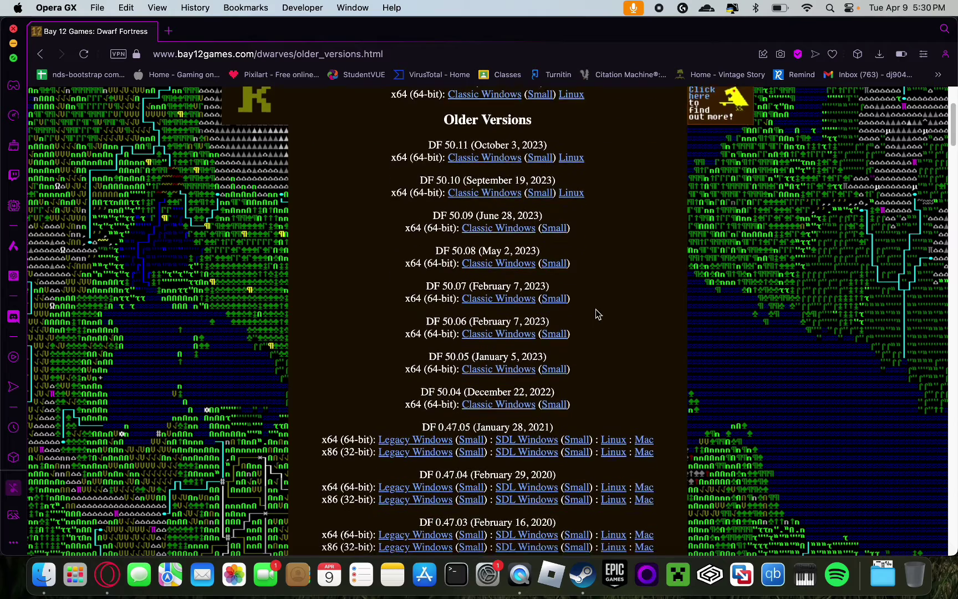
scroll(595, 314, down, 2)
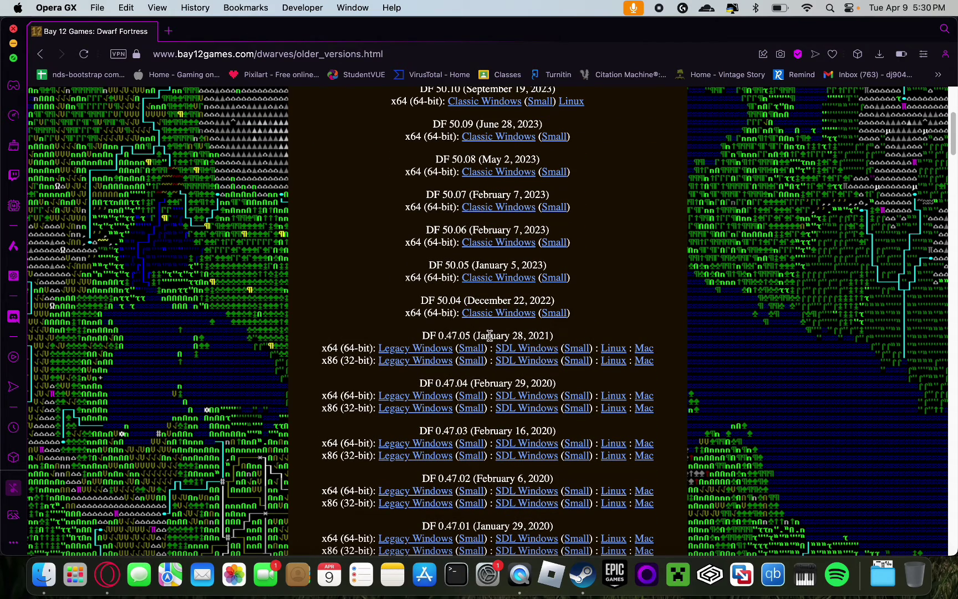
- Download the DF 0.47.05 Mac build
drag(422, 336, 471, 339)
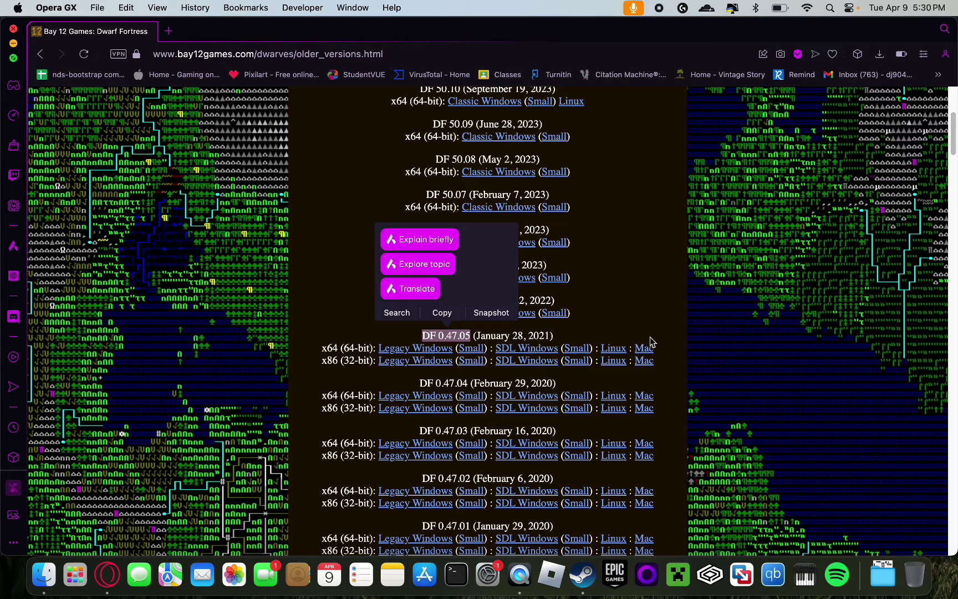
click(329, 347)
drag(330, 347, 376, 348)
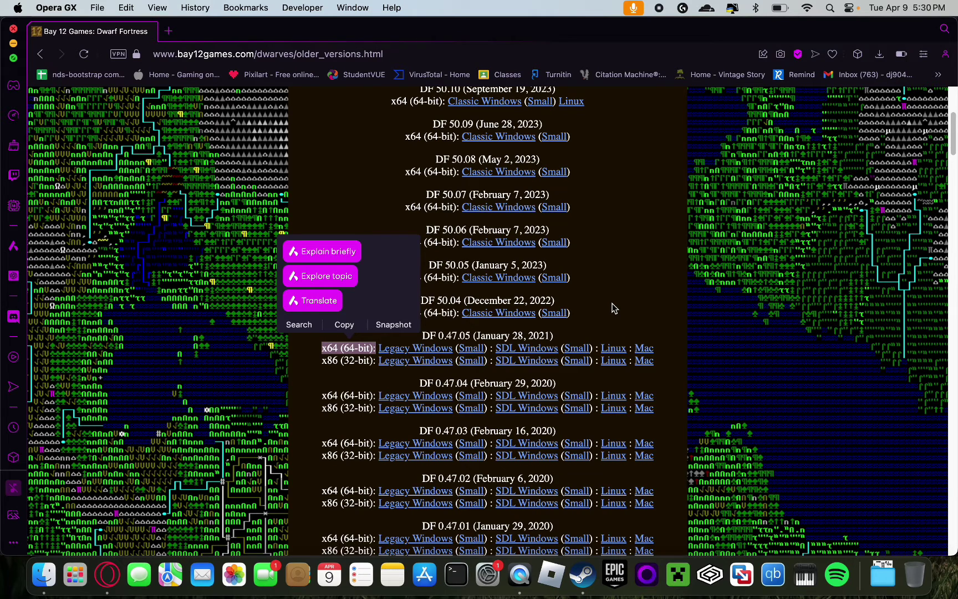
click(614, 308)
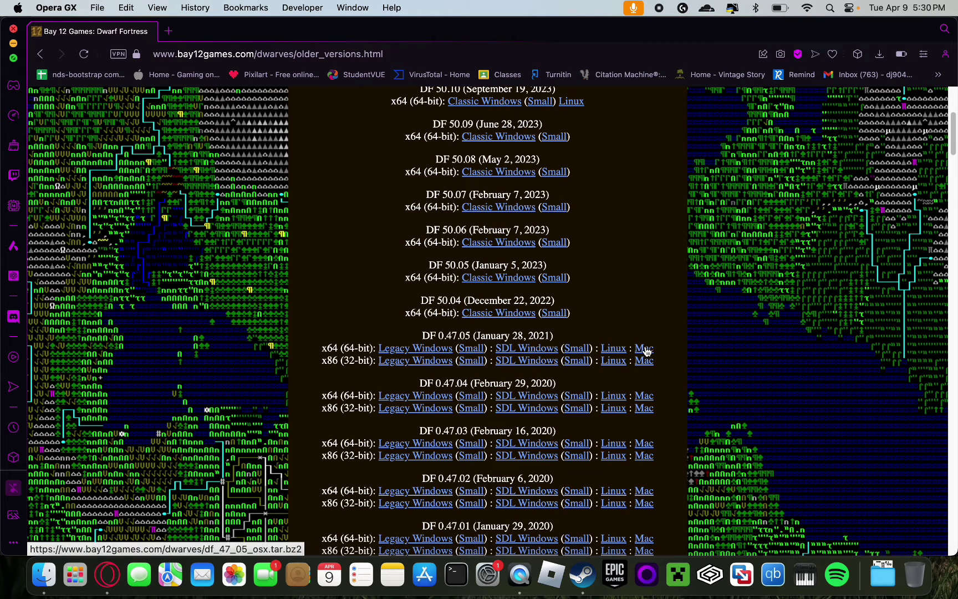
click(645, 348)
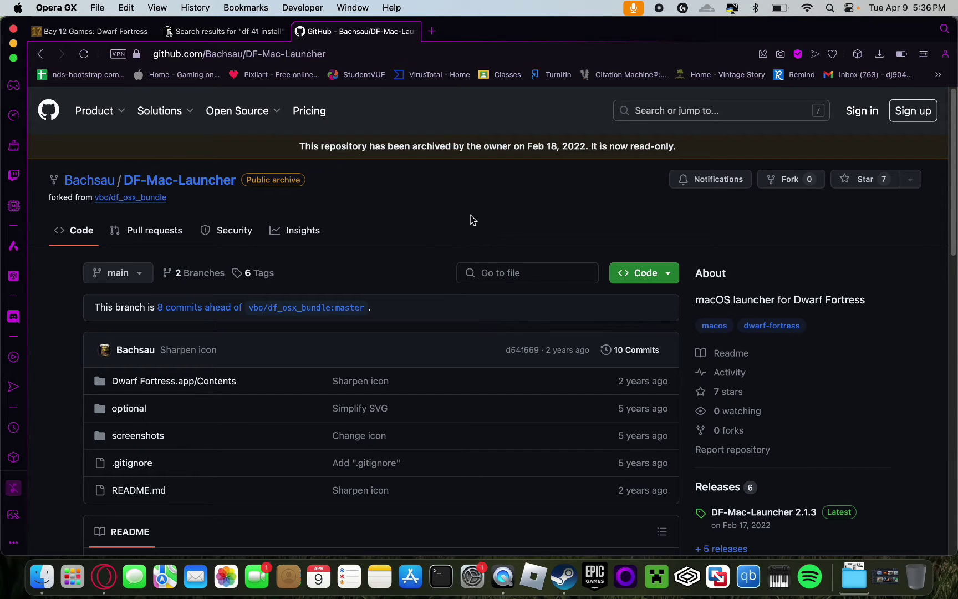
- Download the Source code (zip) from the DF-Mac-Launcher 2.1.3 release page
scroll(460, 224, down, 6)
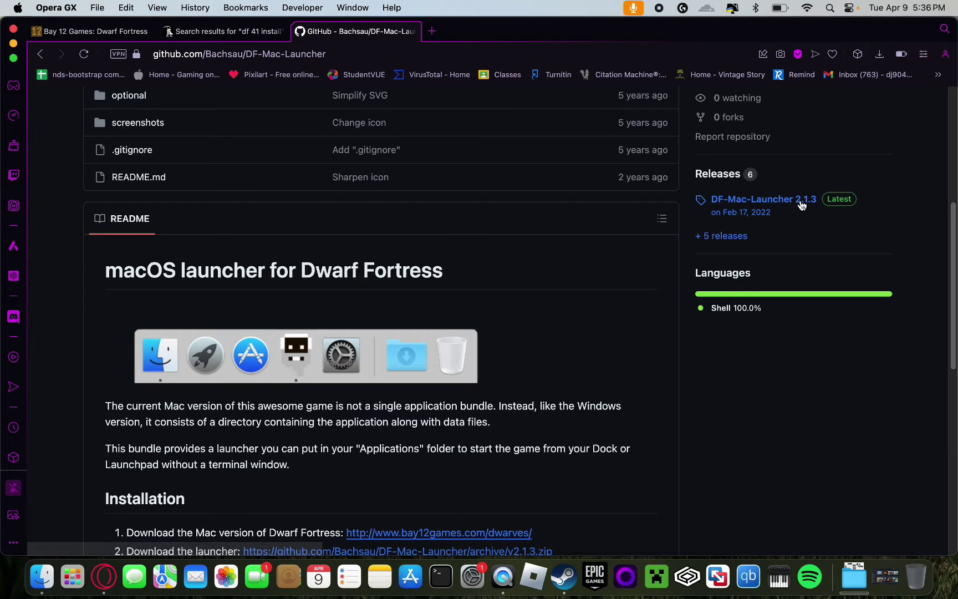
click(772, 199)
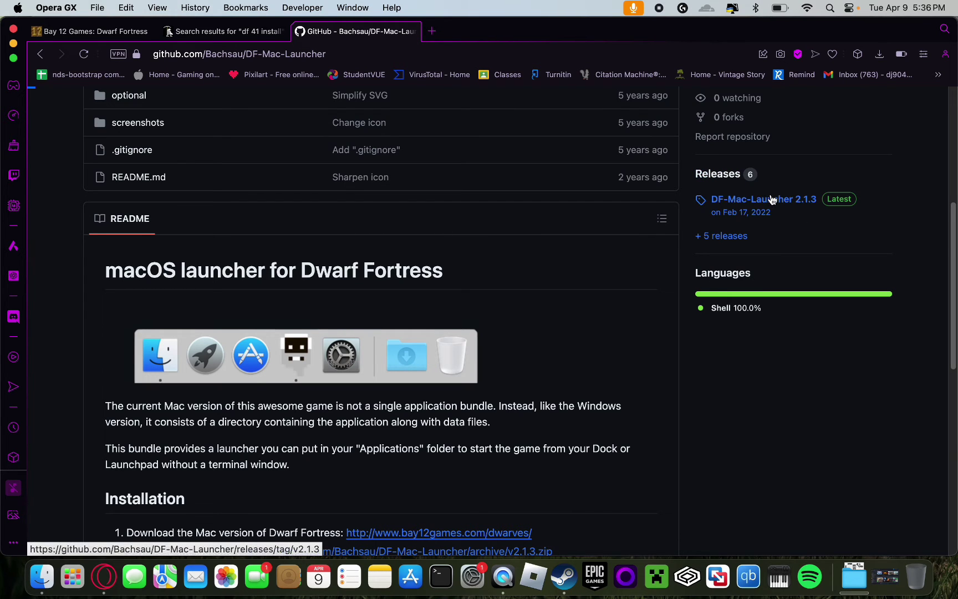
scroll(772, 198, down, 3)
click(161, 411)
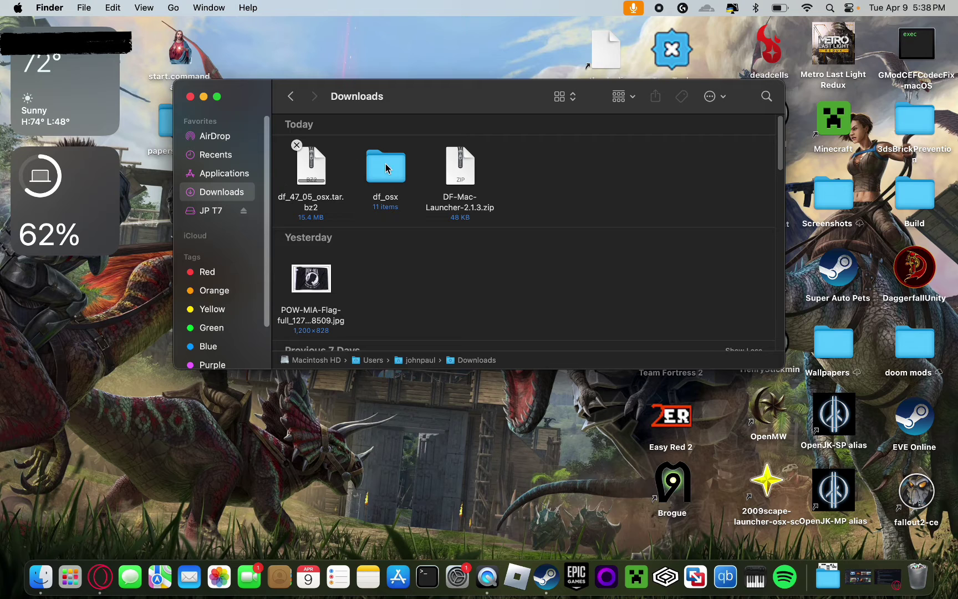
- Check the df_osx folder, then reach the hidden user Library via the Go menu with Option
double_click(386, 164)
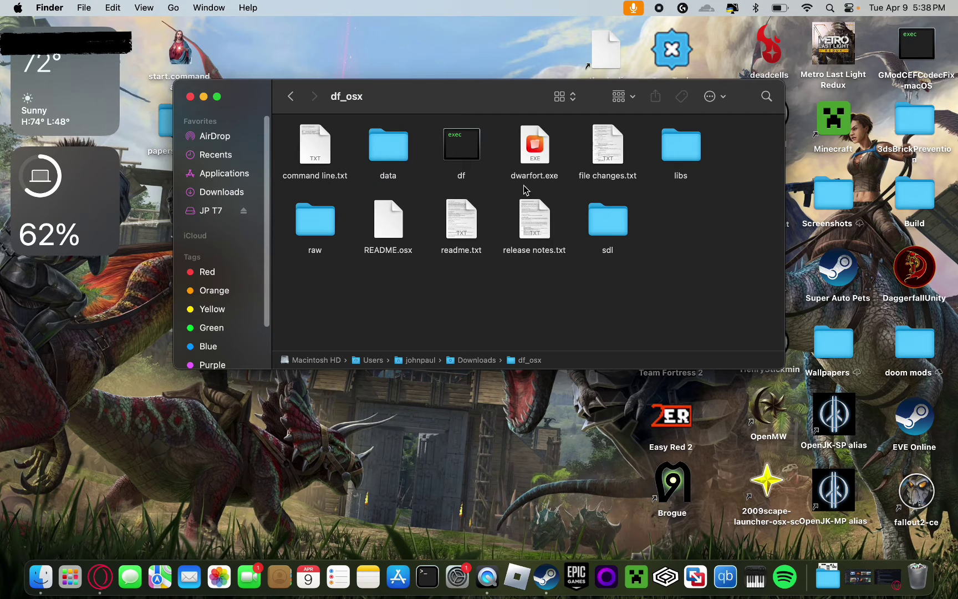
click(288, 101)
click(171, 7)
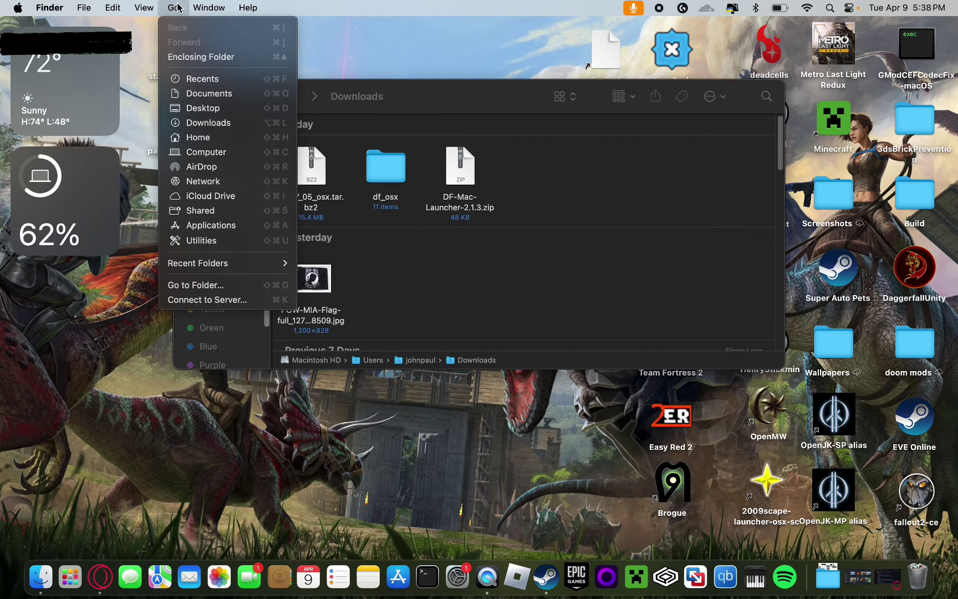
key(alt)
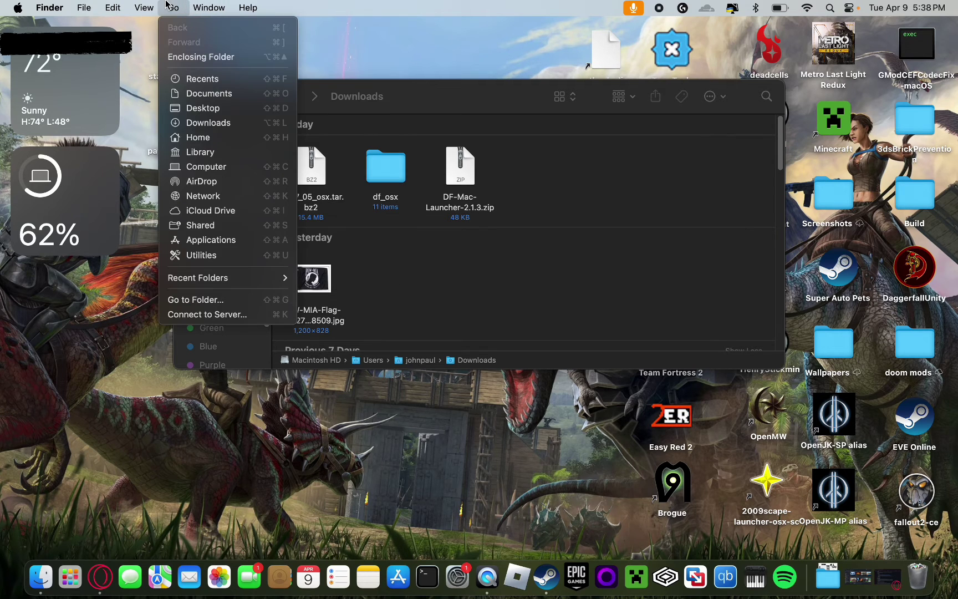
click(212, 153)
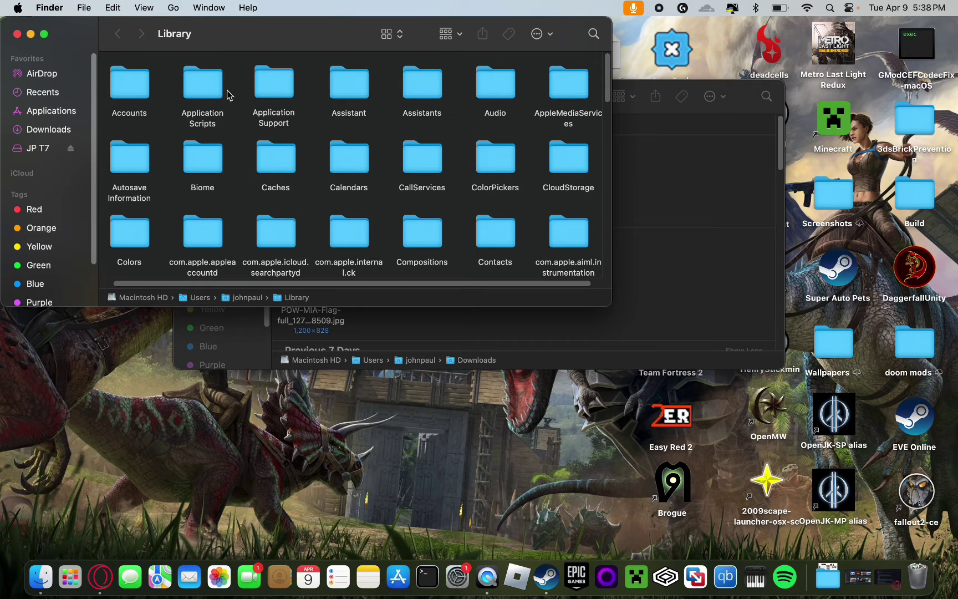
- Open Application Support and then its Dwarf Fortress folder
double_click(274, 86)
scroll(544, 168, up, 10)
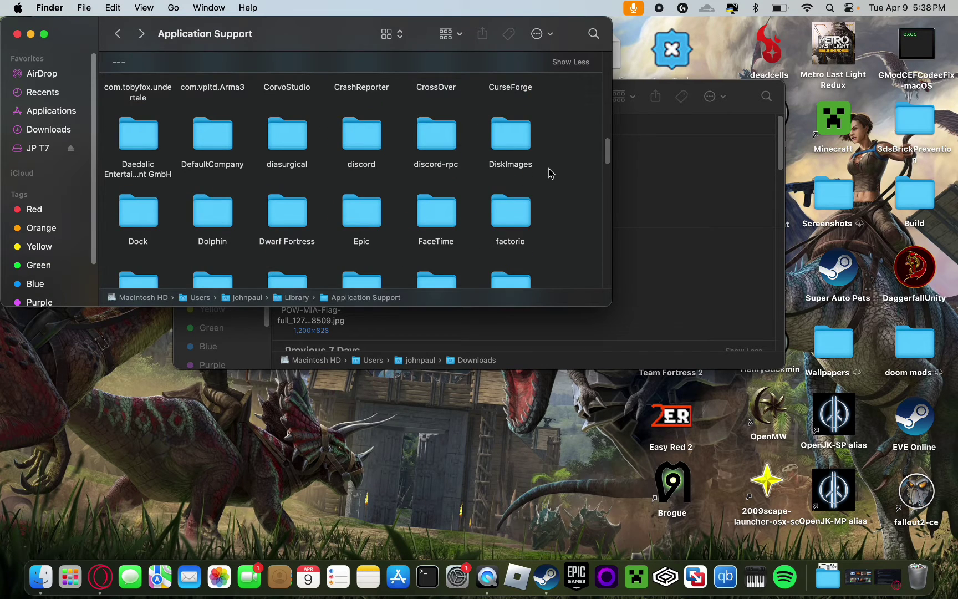
scroll(550, 171, up, 3)
scroll(448, 162, down, 2)
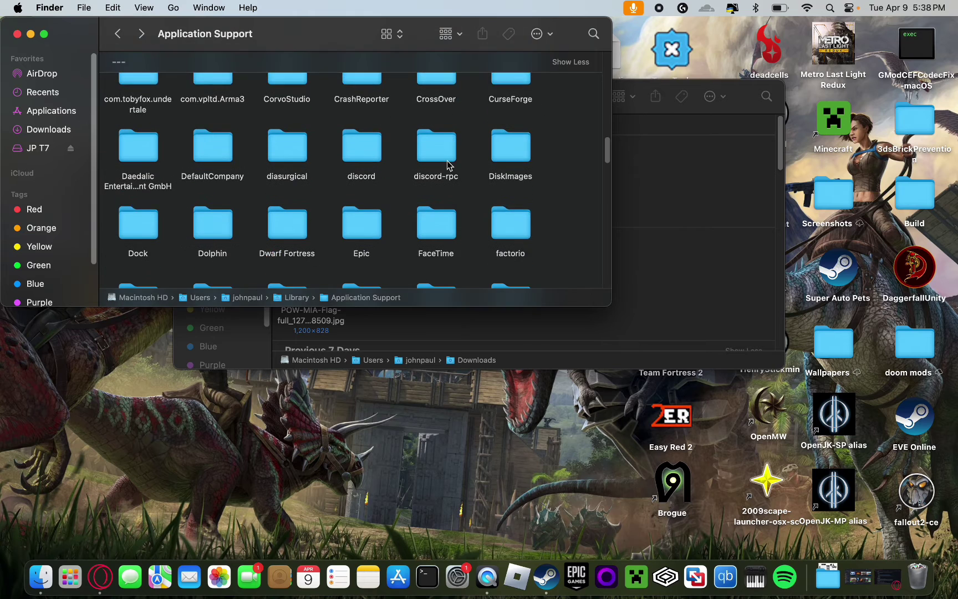
scroll(448, 162, down, 2)
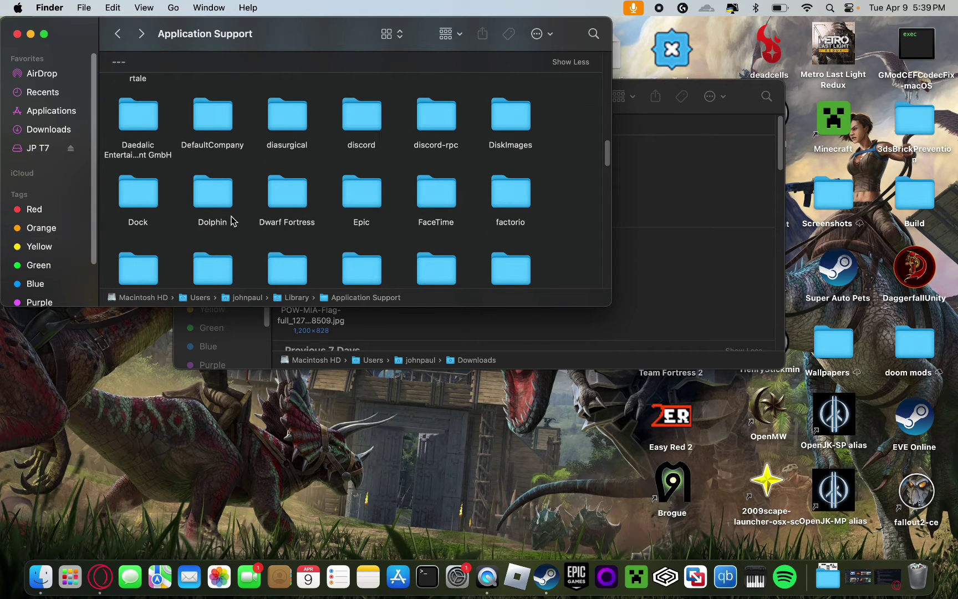
click(297, 195)
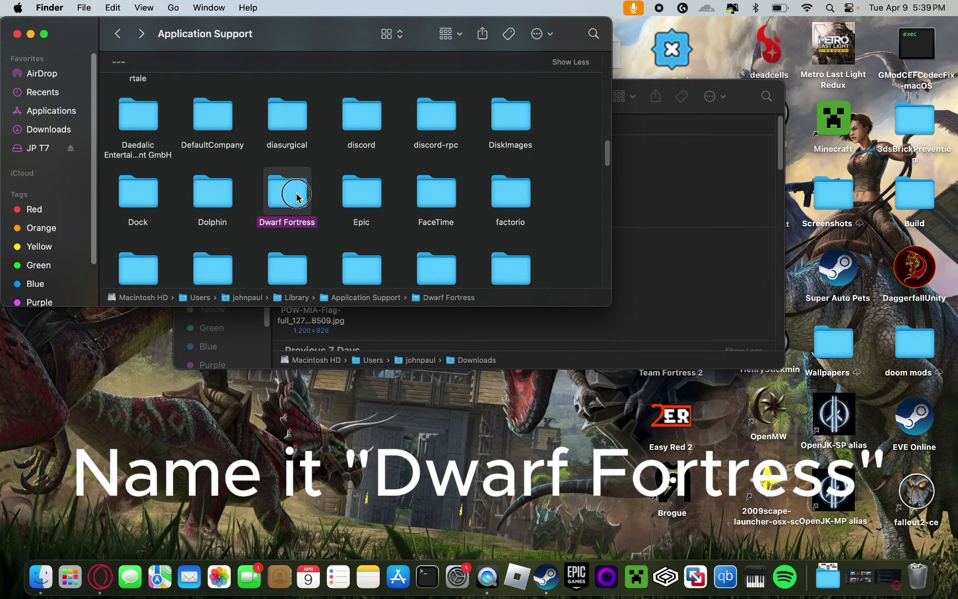
double_click(296, 195)
scroll(391, 228, up, 1)
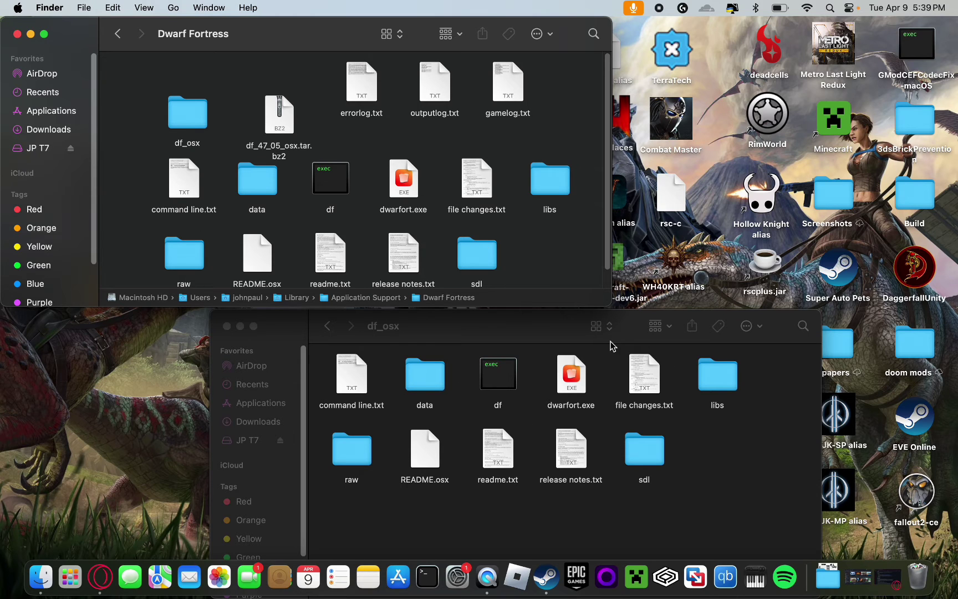
- Bring the df_osx window forward and select all its files
click(464, 334)
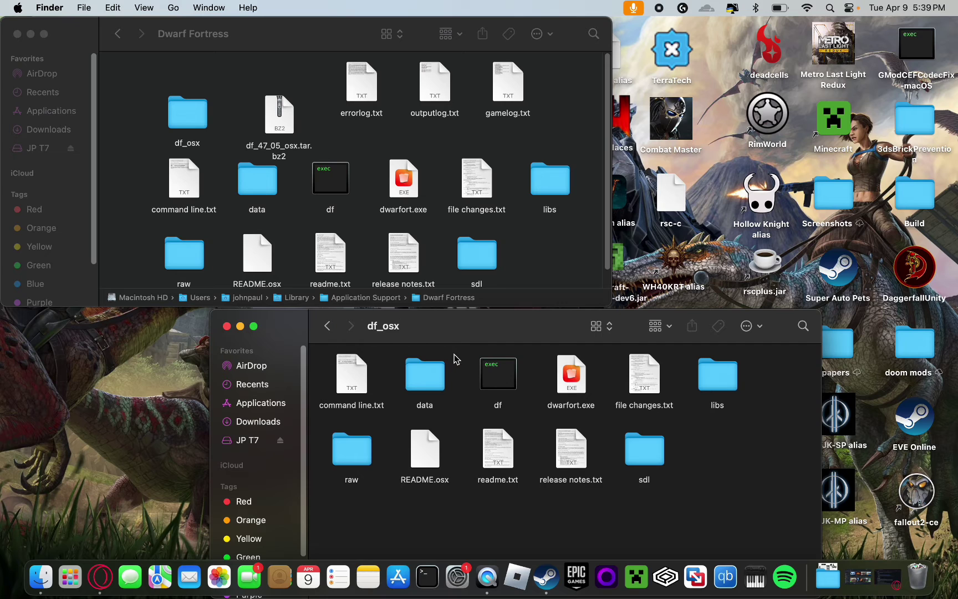
click(327, 326)
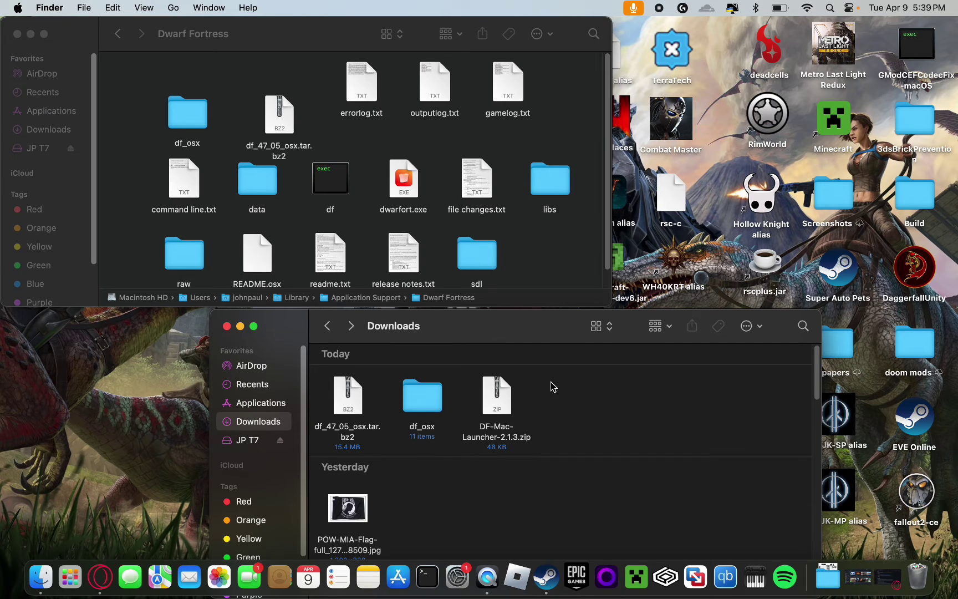
click(350, 326)
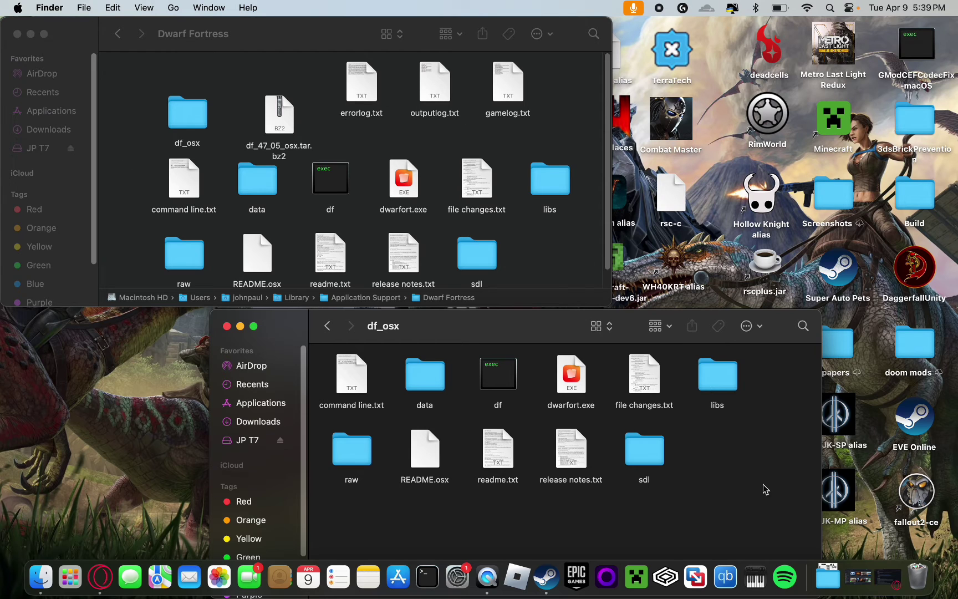
click(746, 471)
drag(746, 471, 313, 358)
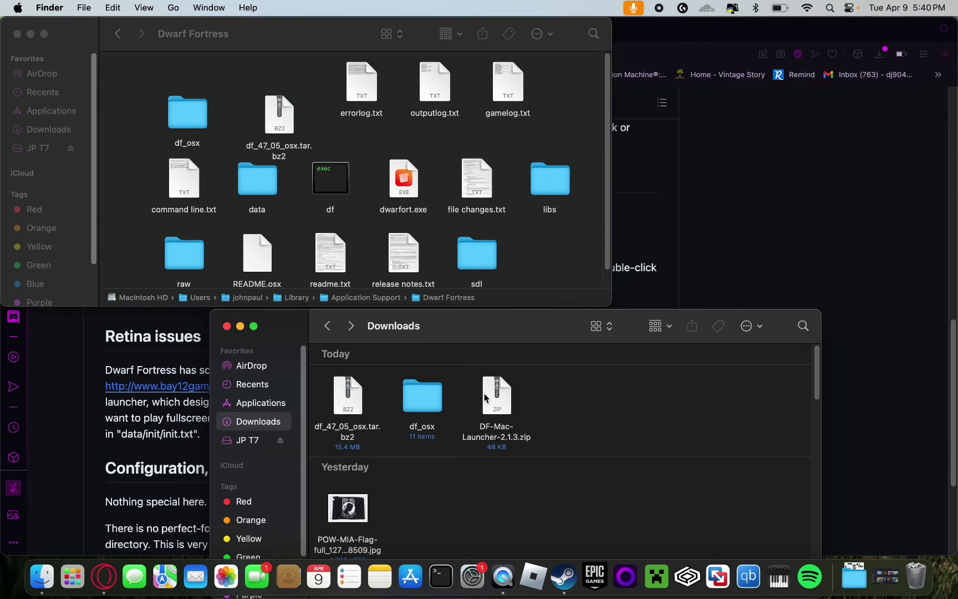
- Extract DF-Mac-Launcher-2.1.3.zip and open its folder to reach the Dwarf Fortress launcher app
double_click(493, 402)
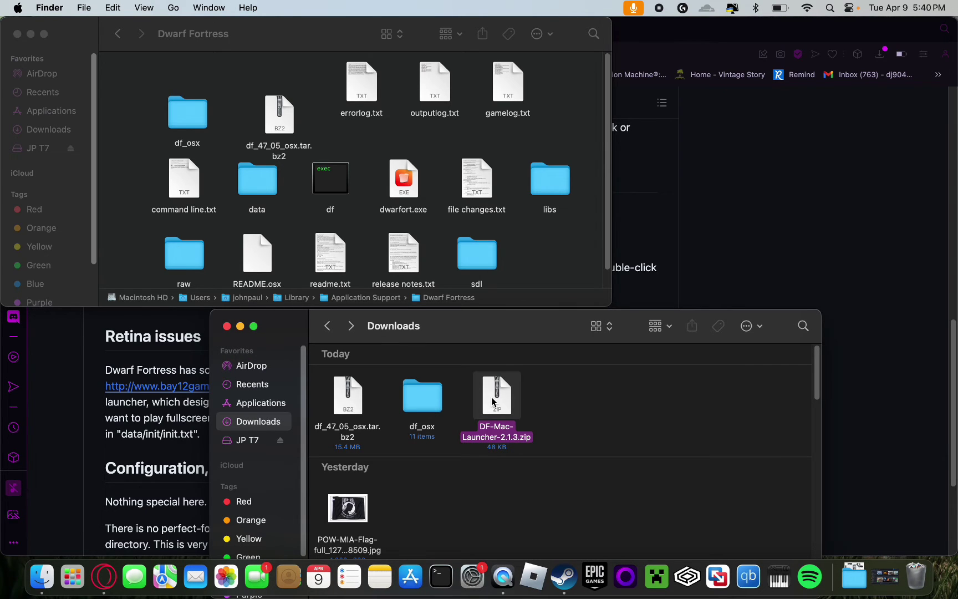
double_click(492, 402)
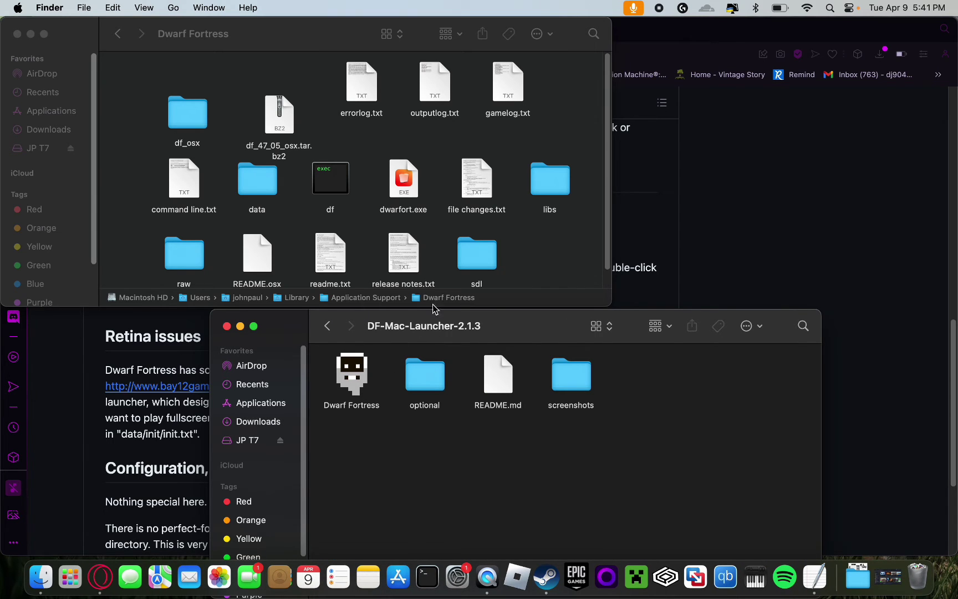
click(327, 326)
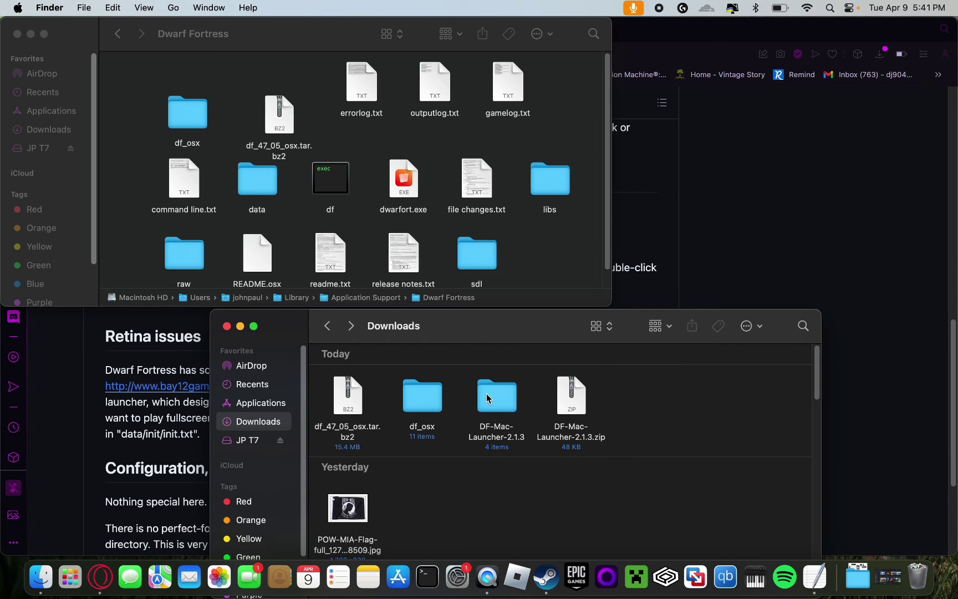
double_click(501, 405)
double_click(358, 375)
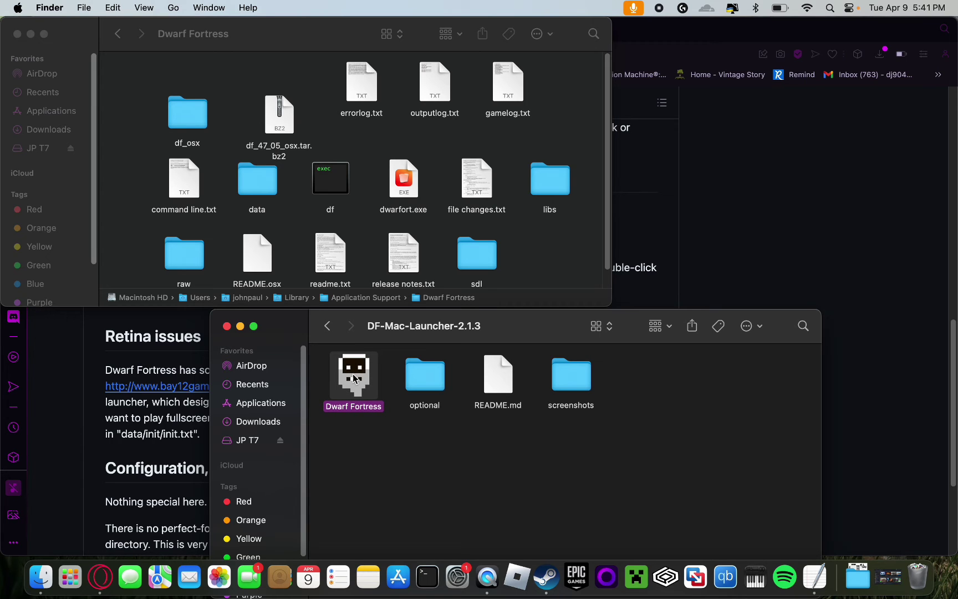
- Move the Dwarf Fortress launcher app into Applications and launch it from there
drag(355, 377, 259, 405)
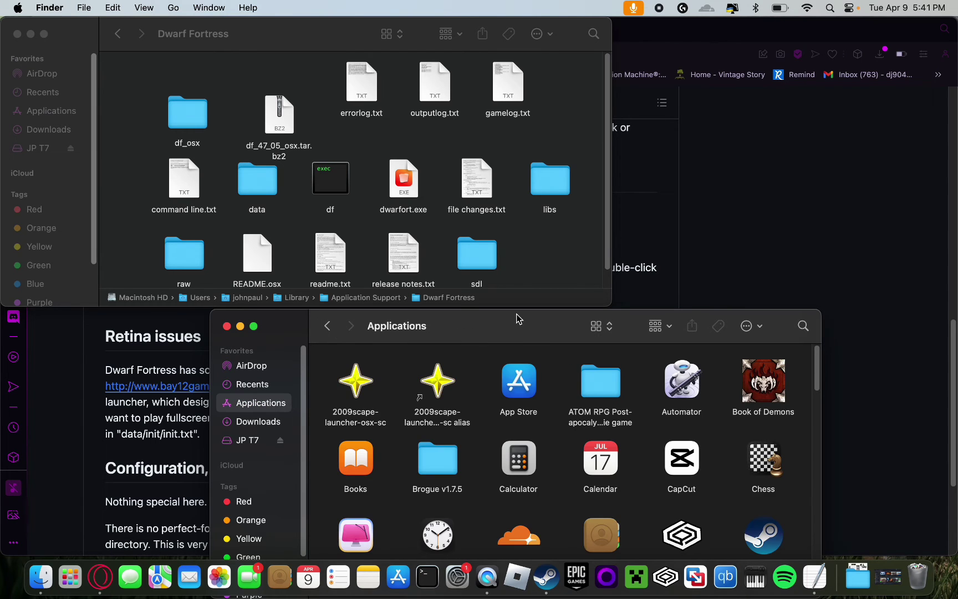
drag(517, 319, 416, 163)
scroll(389, 302, down, 3)
scroll(388, 313, down, 5)
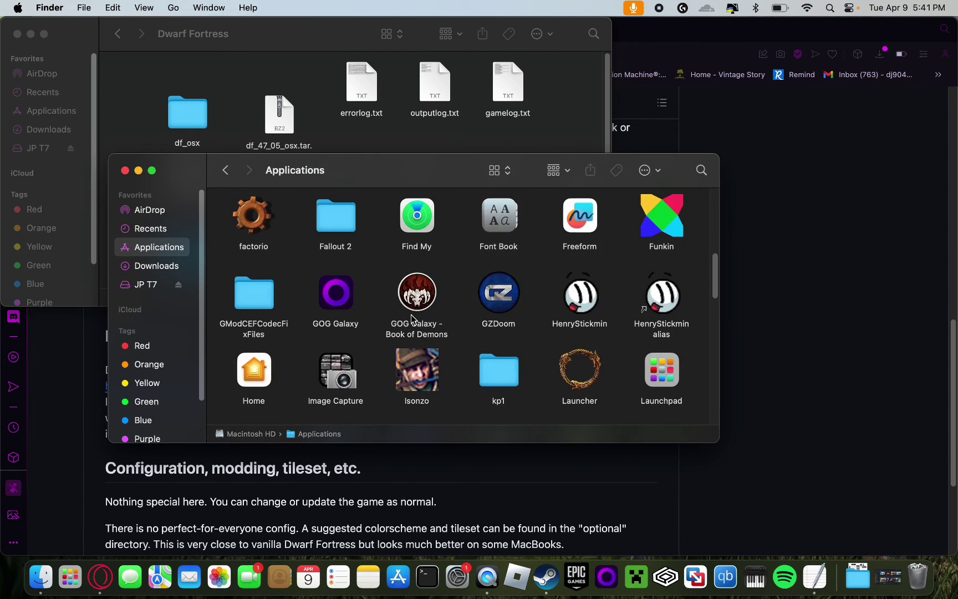
scroll(411, 317, up, 3)
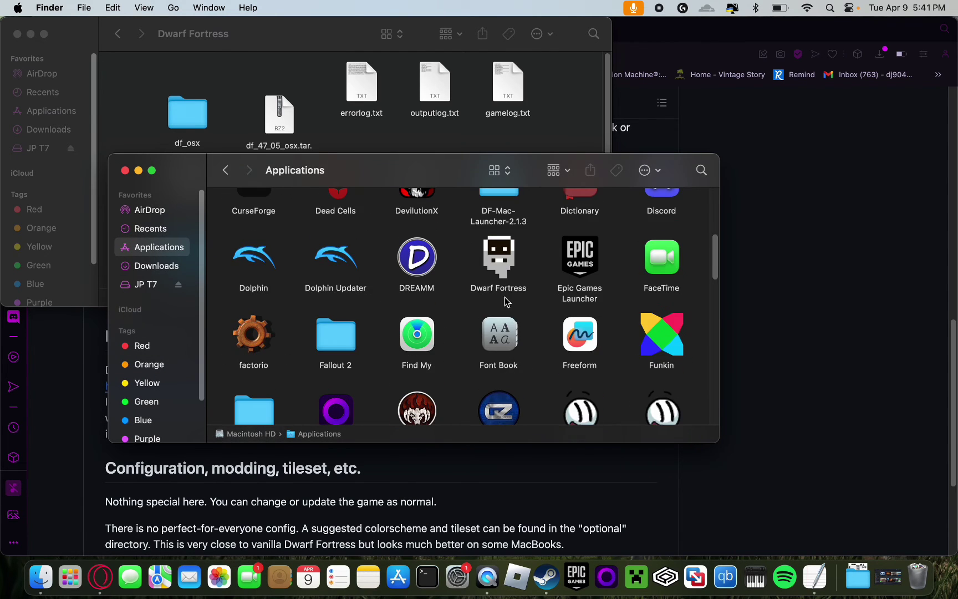
double_click(505, 257)
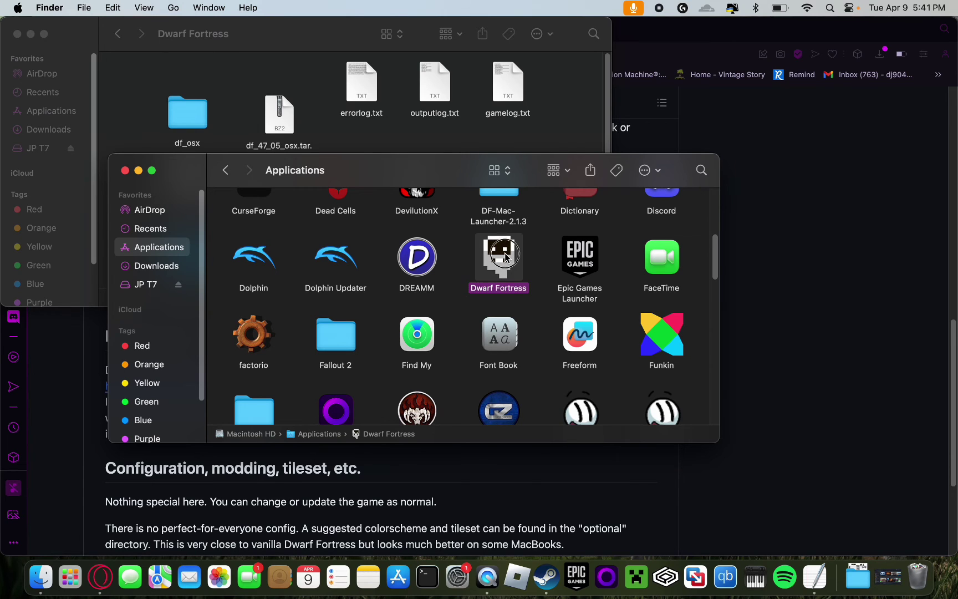